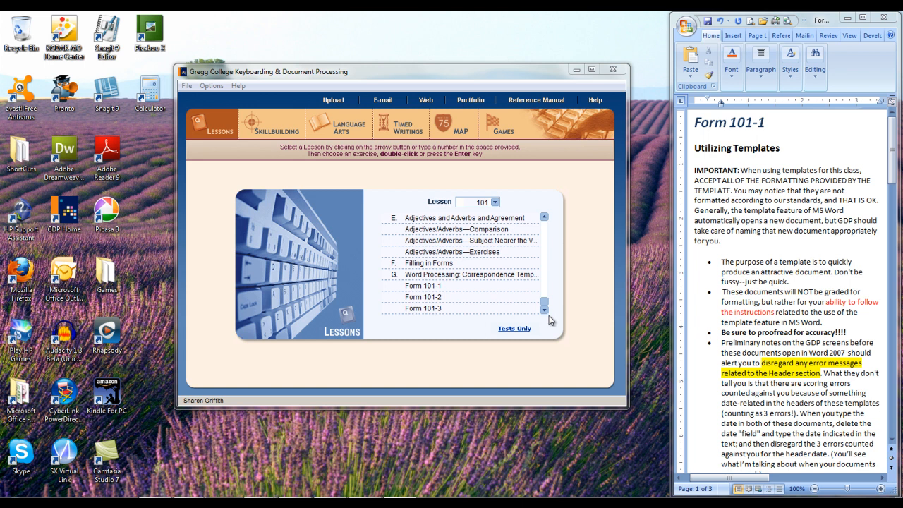
Open the Form 101-1 exercise of Lesson 101 and launch its memo template in the word processor.
left_click_drag(896, 152, 900, 176)
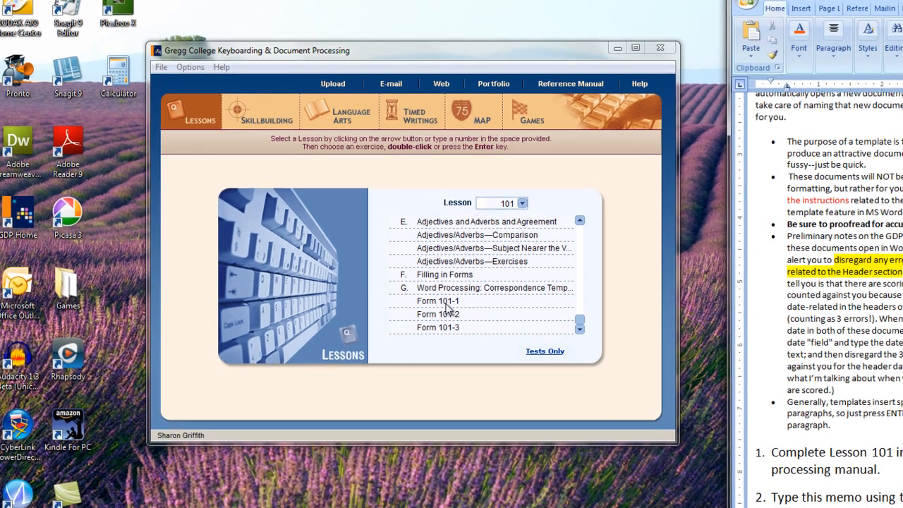
left_click(431, 286)
double_click(521, 327)
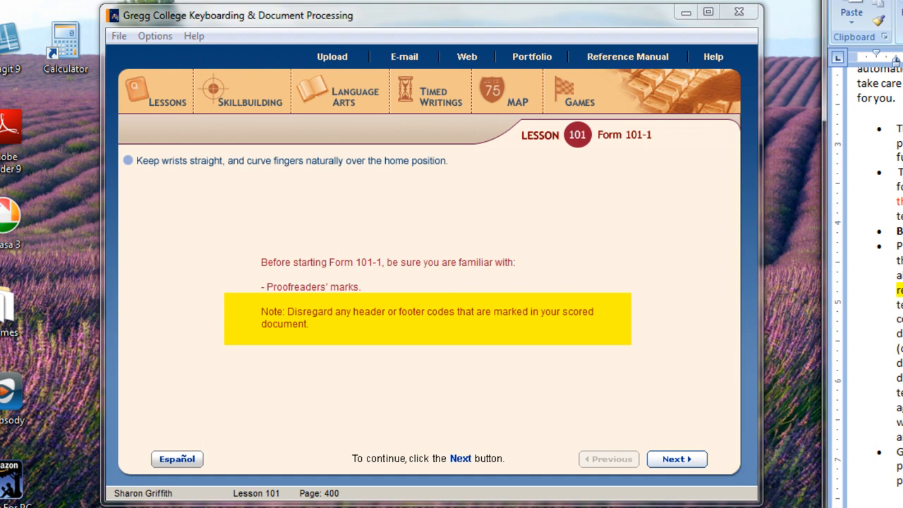
scroll(875, 282, "down", 3)
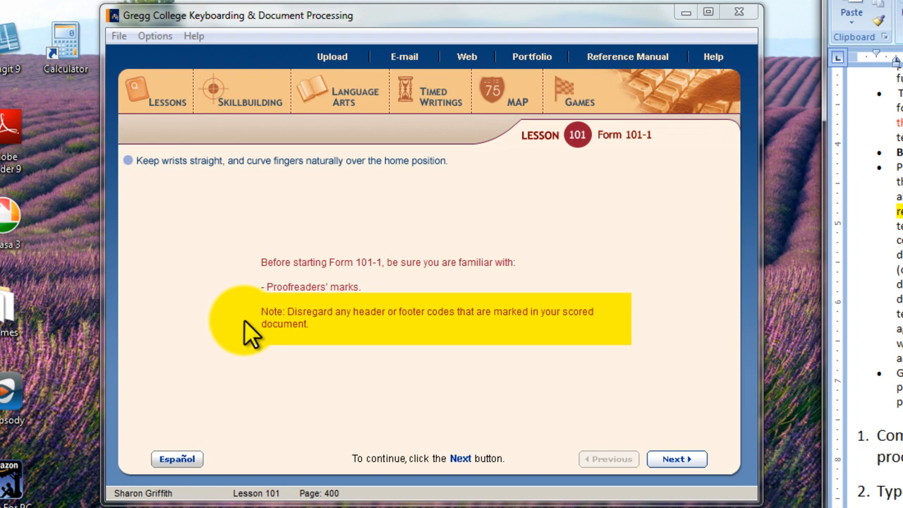
left_click(676, 460)
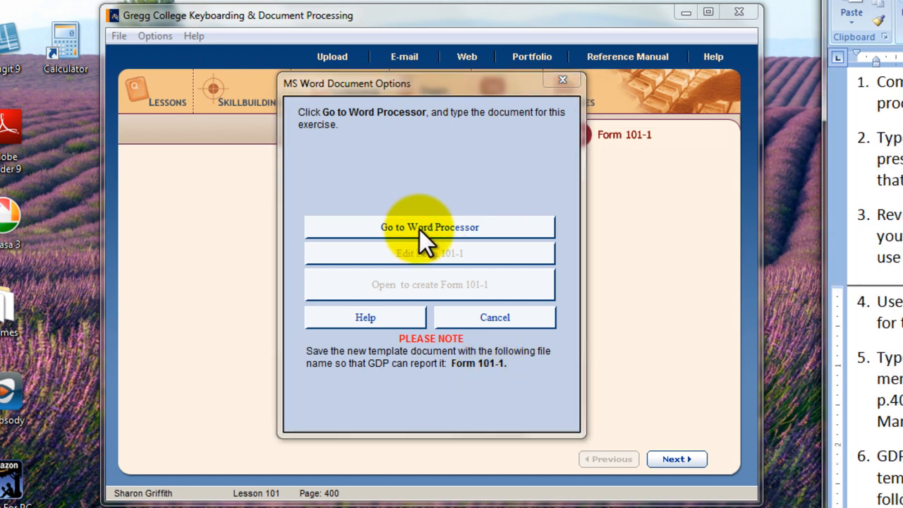
left_click(421, 227)
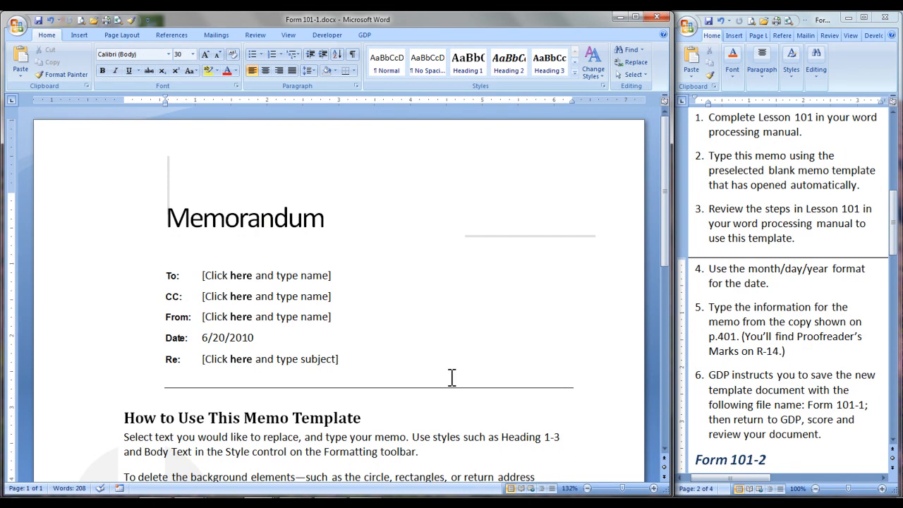
Fill in the memo's To, CC and From lines with full names and the titles Senior Graphics Artist, Marketing Manager and Vice President.
left_click(218, 275)
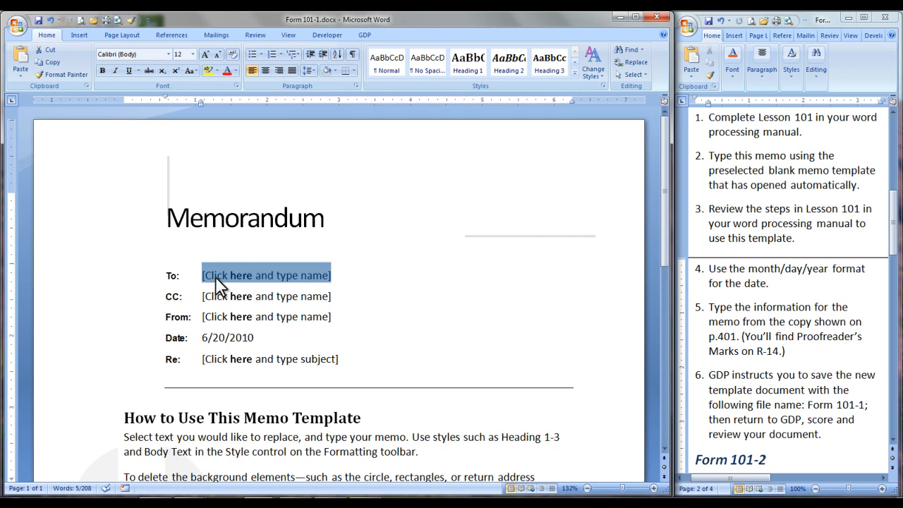
type("Na")
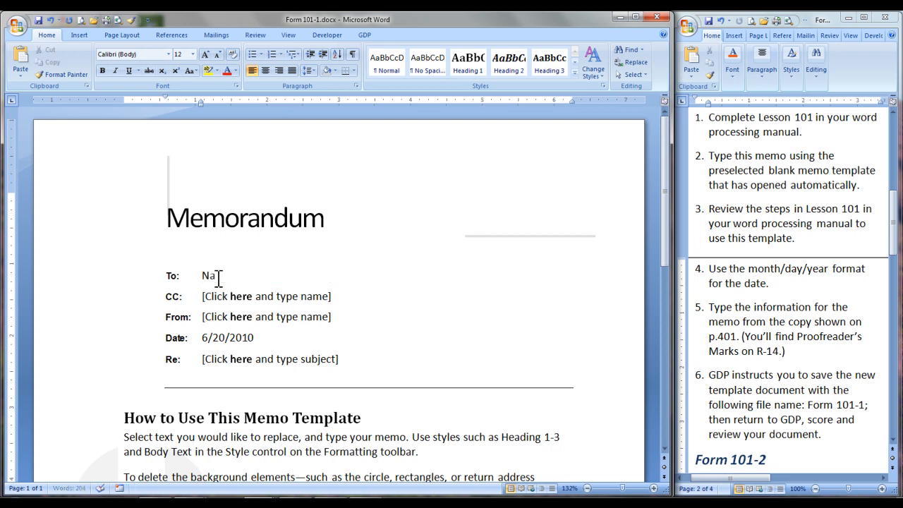
type("me Okubo, Senior Graphics Artist")
left_click(224, 297)
type("Roy Philips, Marketing Manager")
left_click(234, 317)
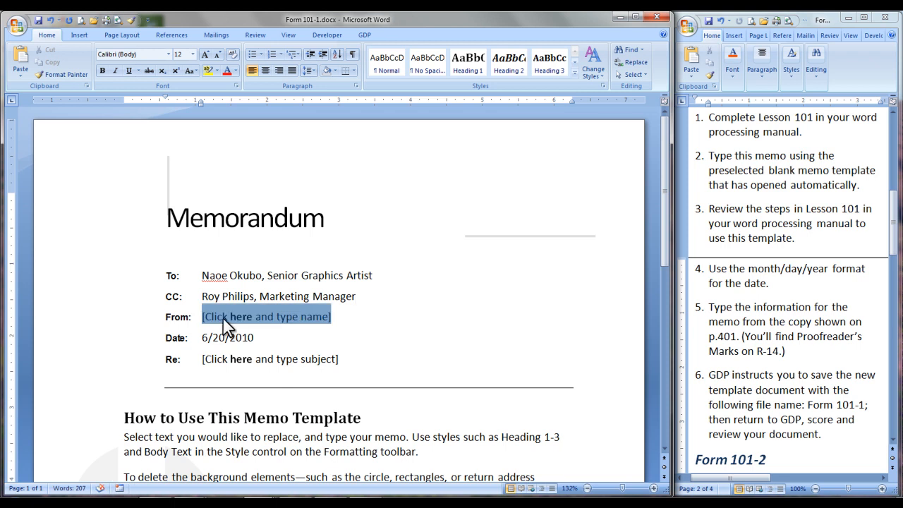
type("Gloria Hernandez, Vice President")
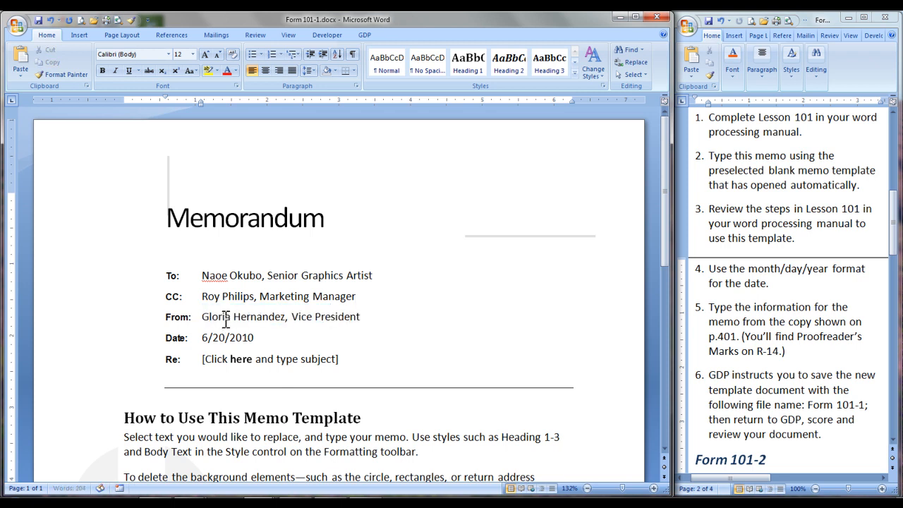
Remove the automatic date field from the memo's Date line and enter June 17, 2010 as plain text.
left_click(225, 338)
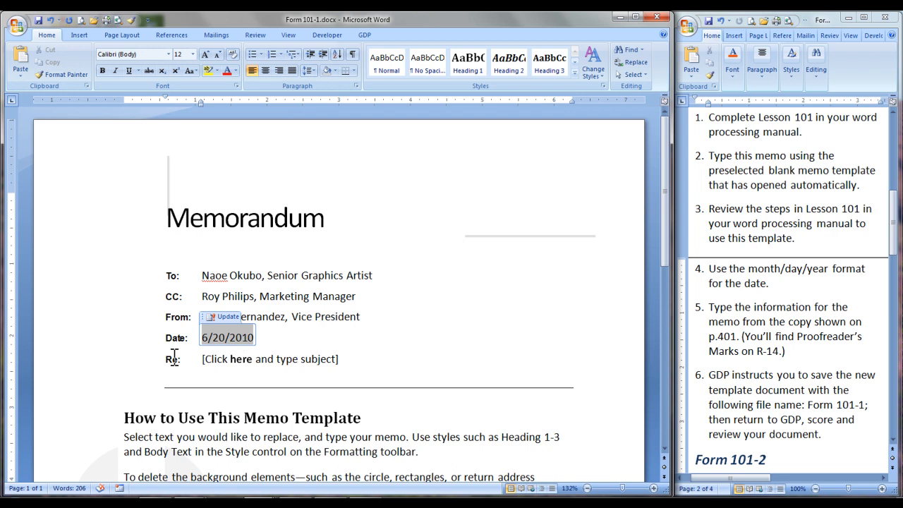
type("6/2/2010")
right_click(224, 336)
left_click(259, 338)
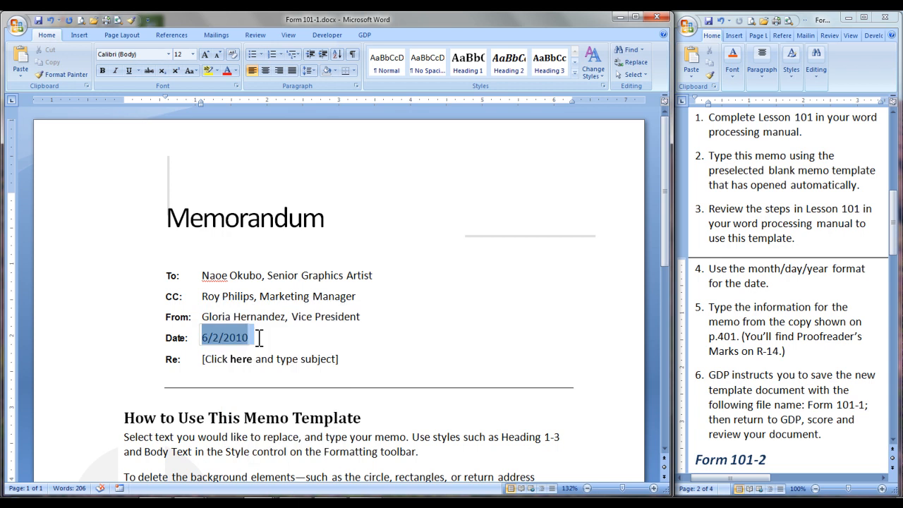
key("Delete")
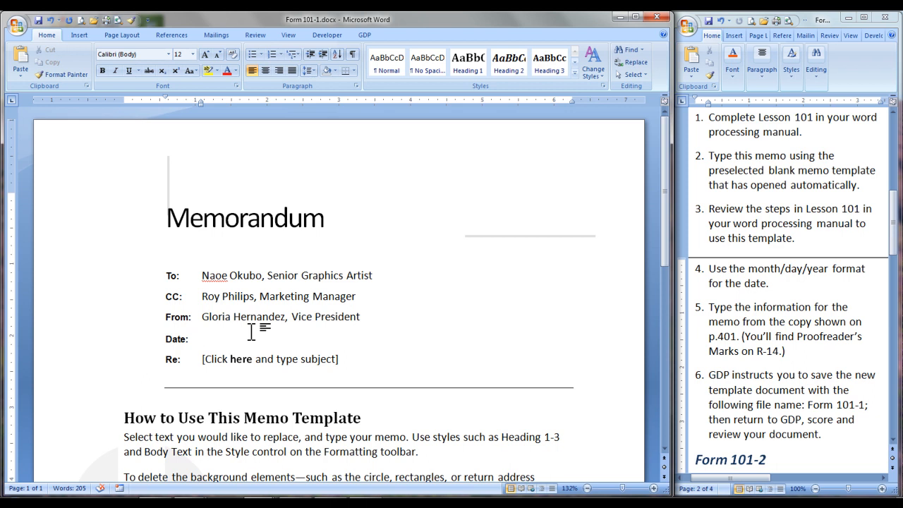
type("June")
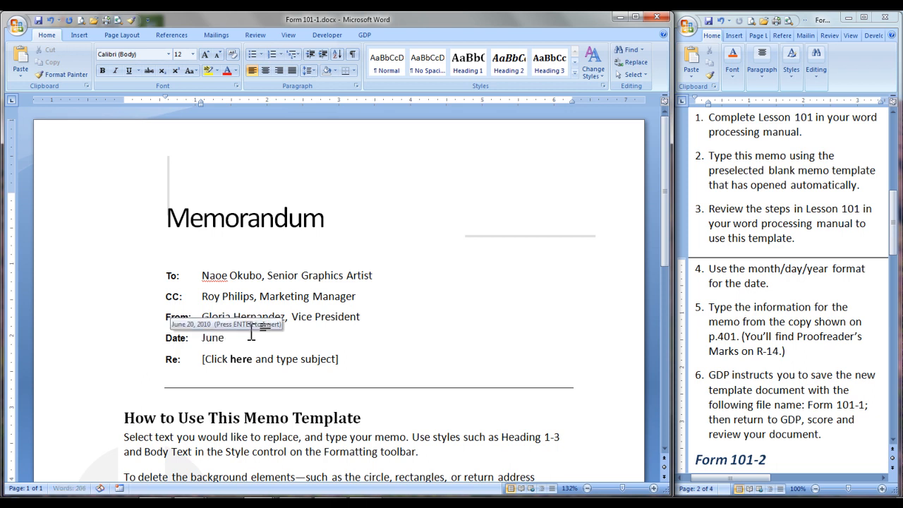
type(" 17, 2010")
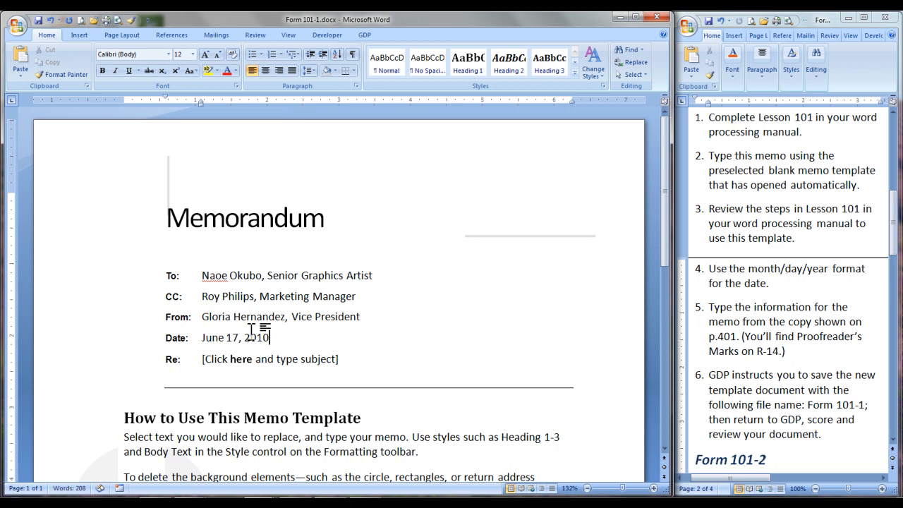
Enter Web Site Redesign as the memo's subject on the Re line.
left_click(231, 358)
type("W")
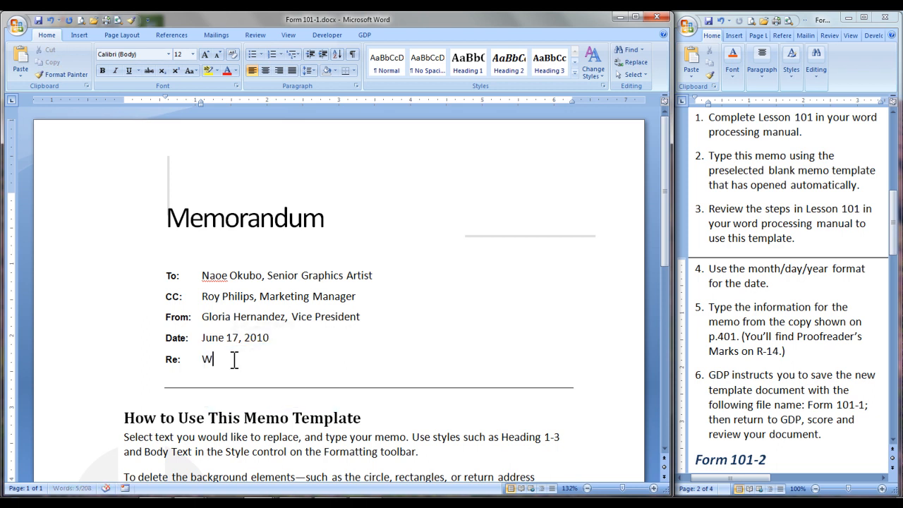
type("eb site Redesign")
Delete the template's instruction text below the memo heading, including the How to Use This Memo Template title.
scroll(313, 417, "down", 5)
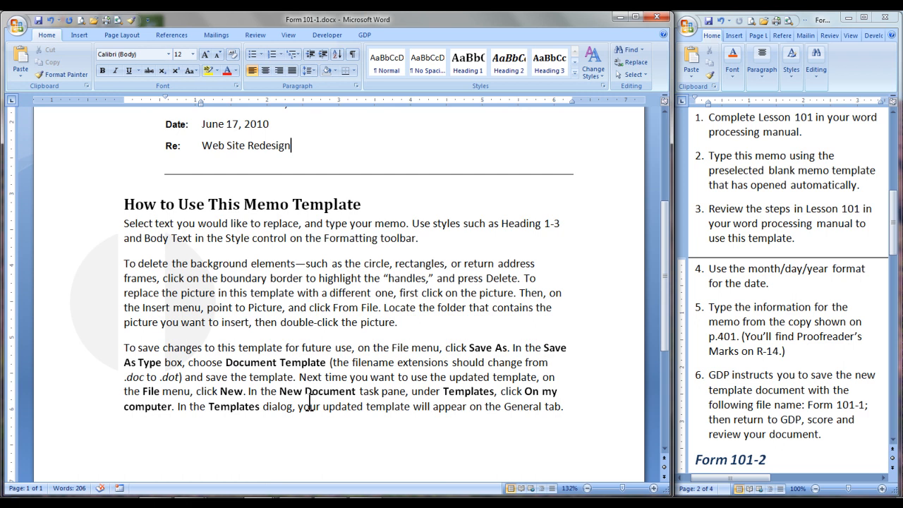
scroll(308, 407, "down", 1)
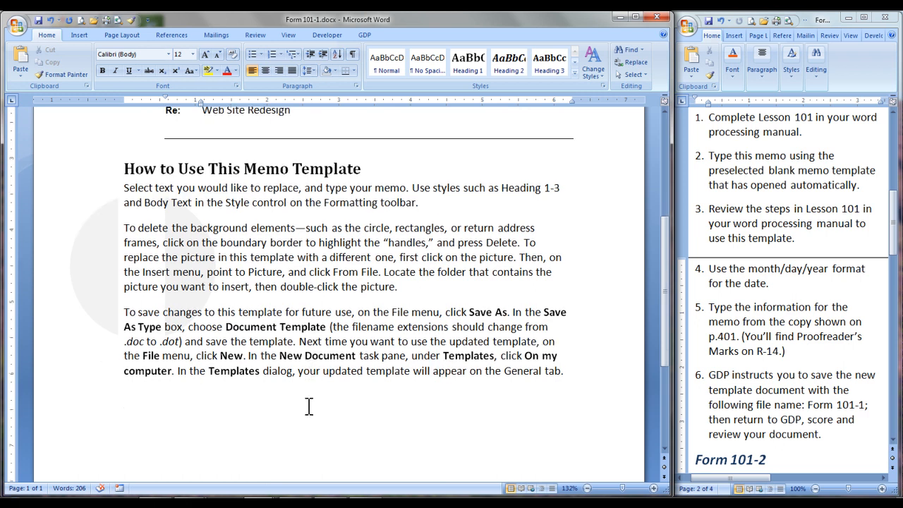
scroll(309, 406, "down", 1)
scroll(308, 407, "up", 3)
left_click_drag(121, 227, 570, 433)
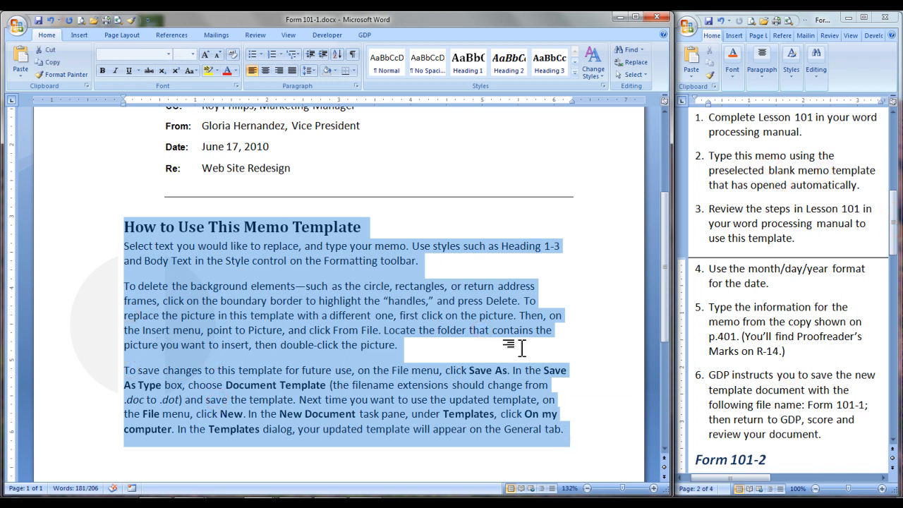
key("Delete")
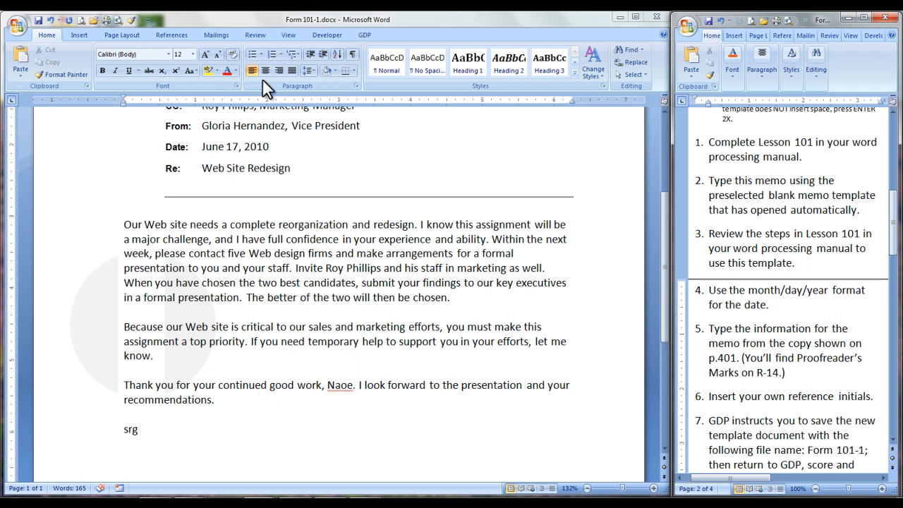
Show the formatting marks to check the blank lines between the memo's paragraphs, hide them again, and read on in the assignment instructions.
left_click(352, 53)
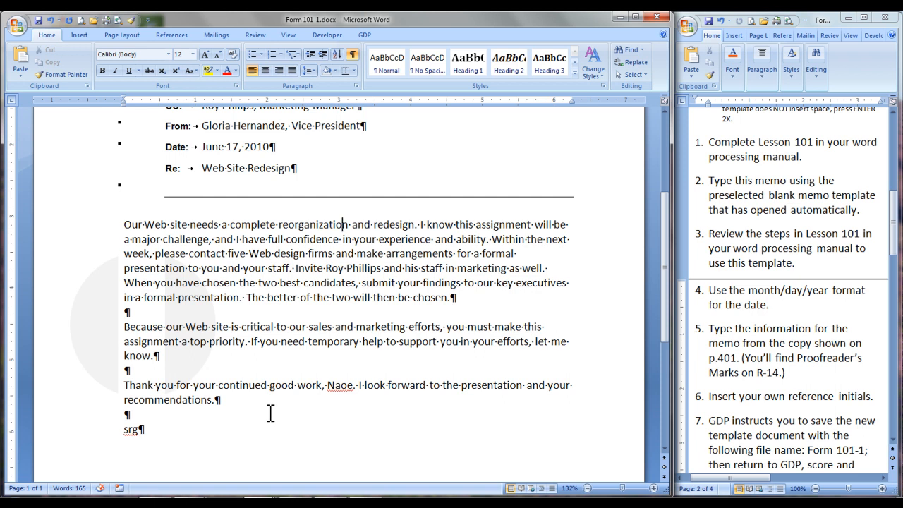
left_click(354, 53)
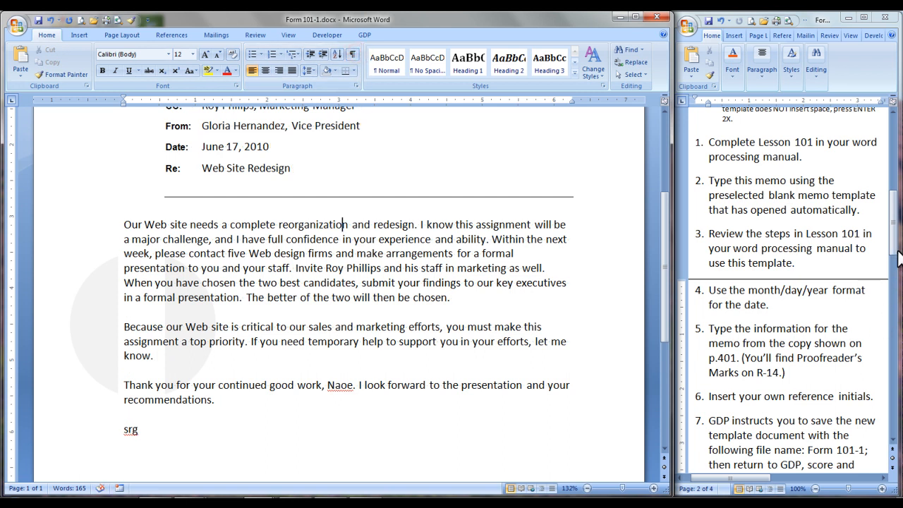
left_click_drag(896, 242, 897, 248)
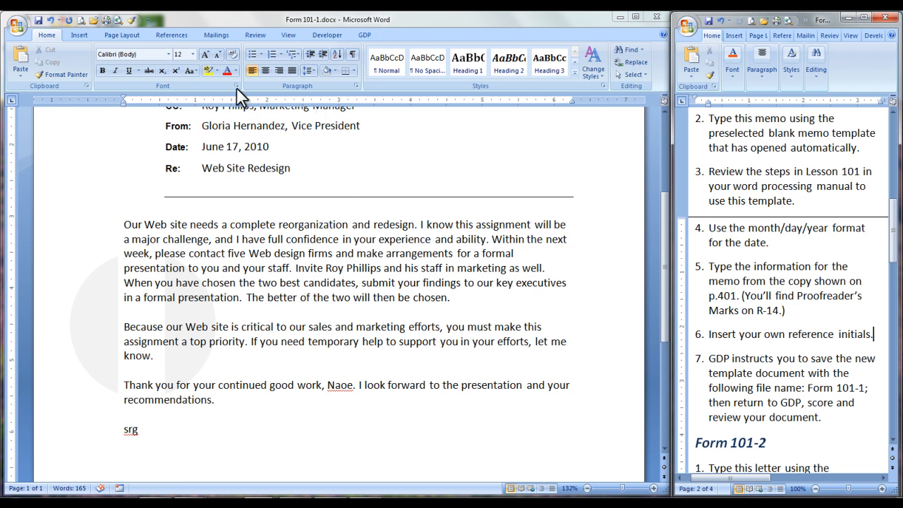
Save Form 101-1 and return to GDP, keeping the changes to the document.
left_click(38, 21)
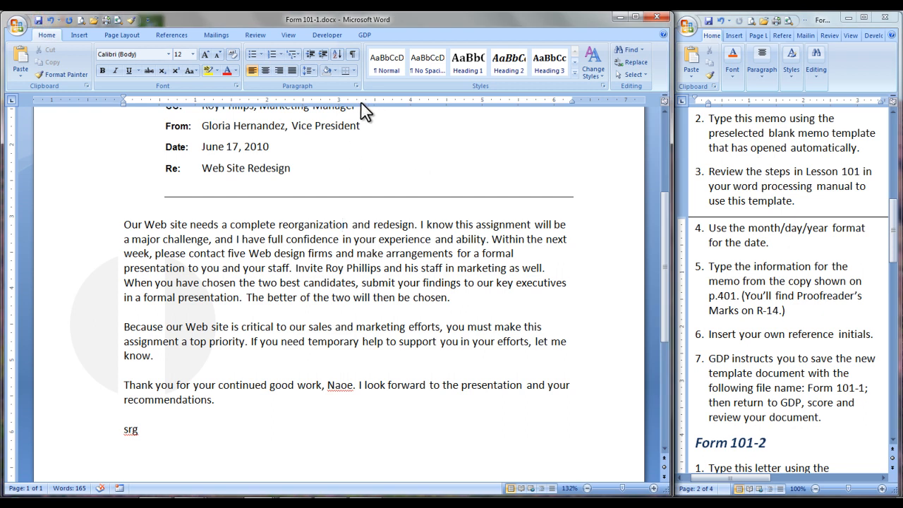
left_click(359, 35)
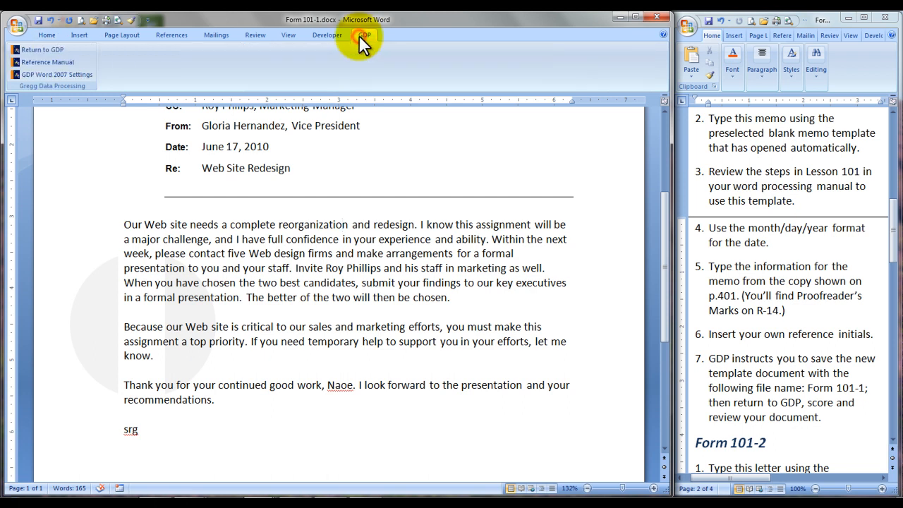
left_click(31, 49)
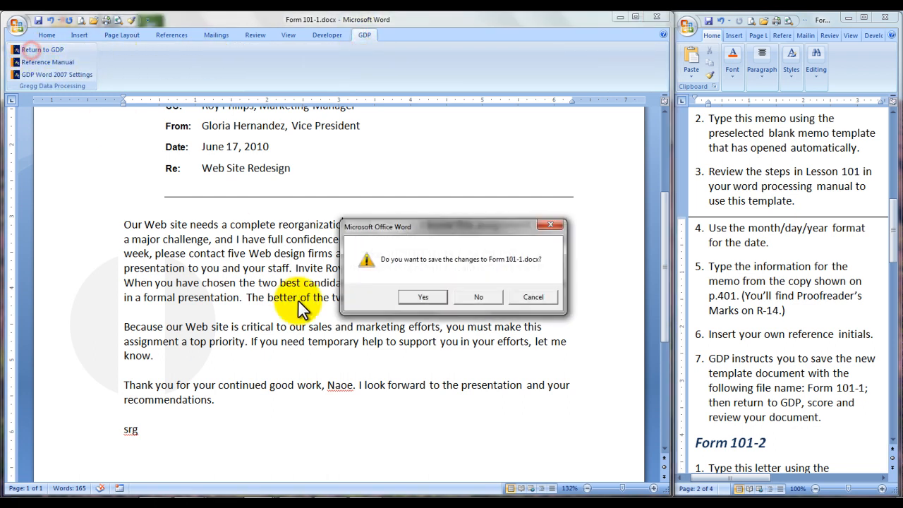
left_click(417, 296)
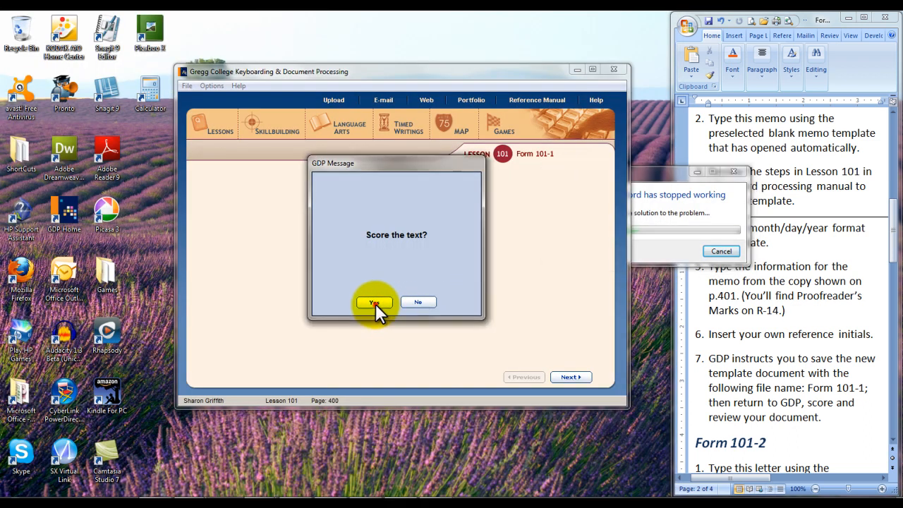
Score the Form 101-1 text and review the scored document down to its Header section.
left_click(376, 303)
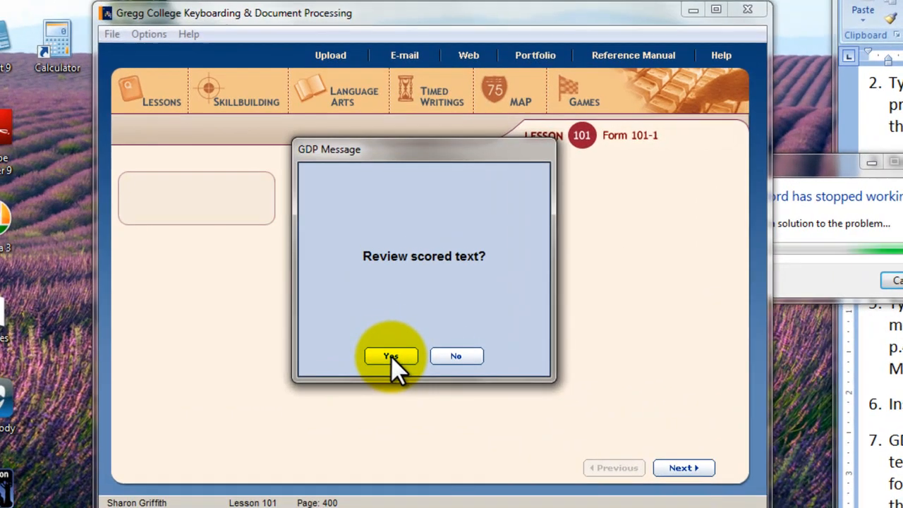
left_click(391, 355)
left_click(739, 434)
left_click(738, 434)
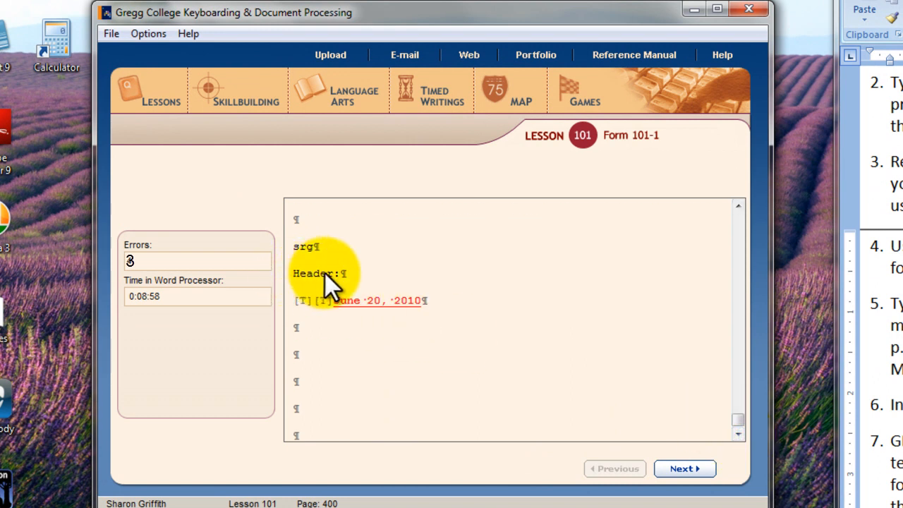